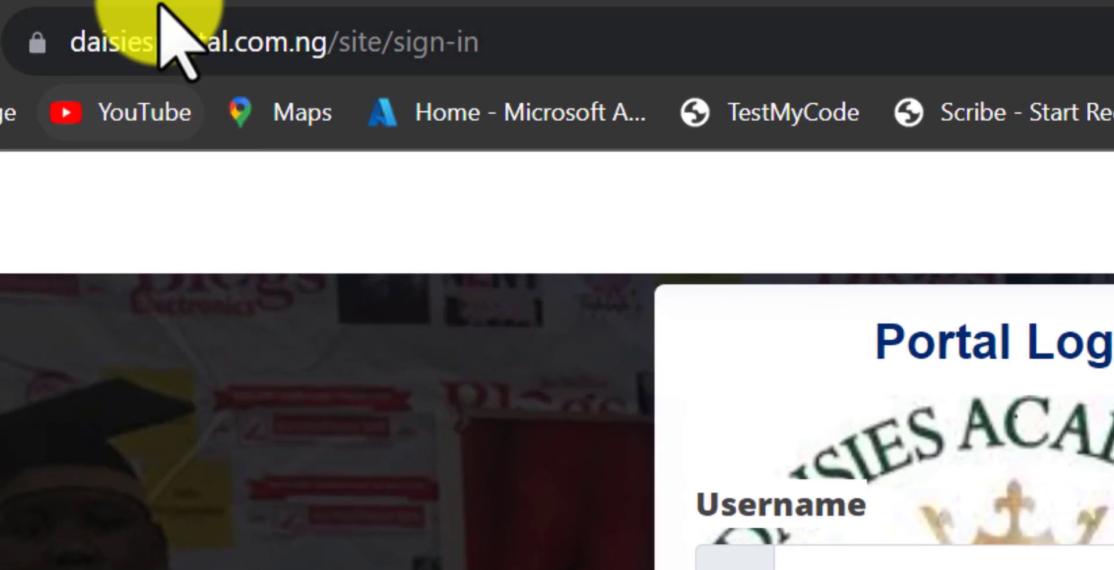
- Reload the sign-in page and log in with the saved primary account from autofill
{"action": "left_click", "coordinate": [194, 38]}
{"action": "key", "text": "Return"}
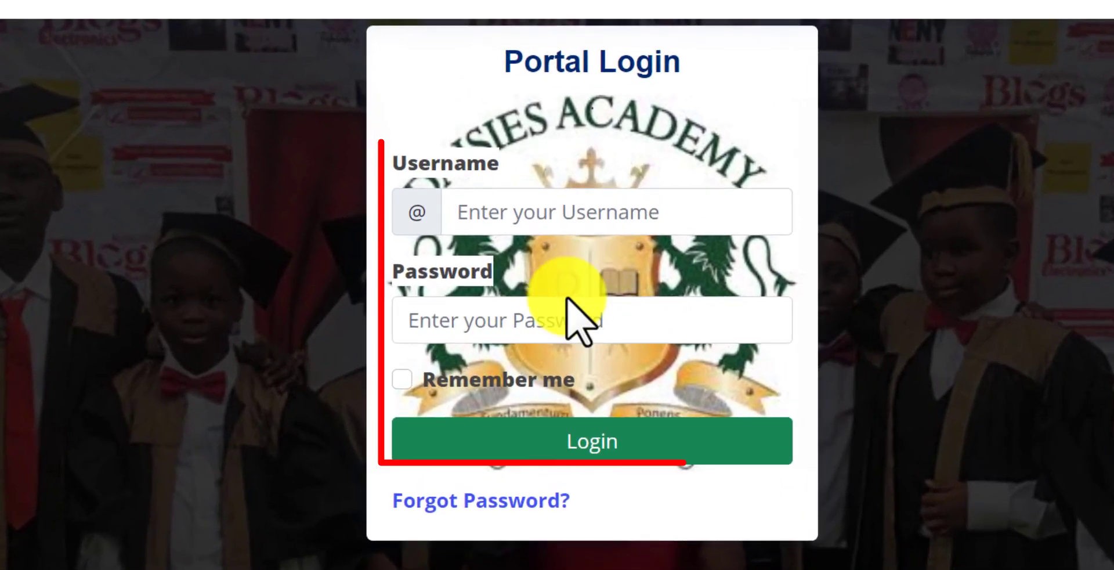
{"action": "left_click", "coordinate": [544, 314]}
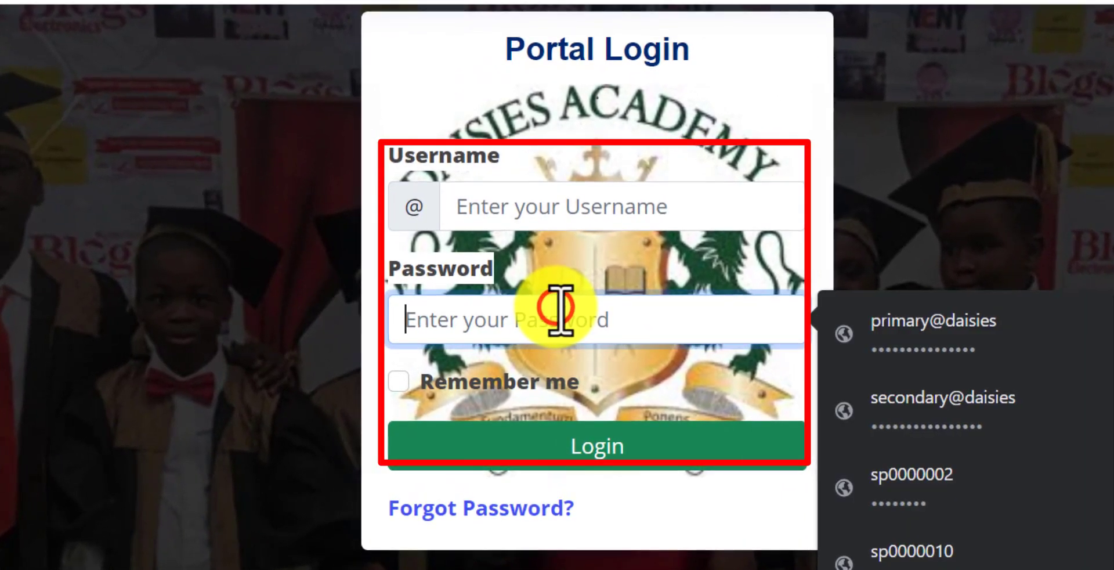
{"action": "left_click", "coordinate": [920, 325]}
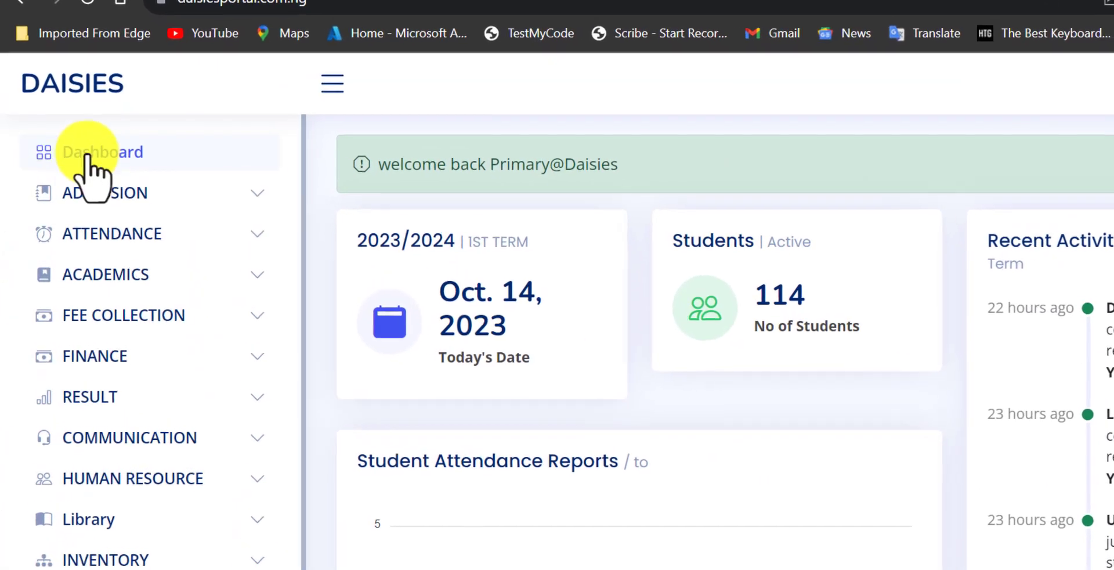
- Expand ADMISSION in the sidebar and open Register Student
{"action": "left_click", "coordinate": [89, 191]}
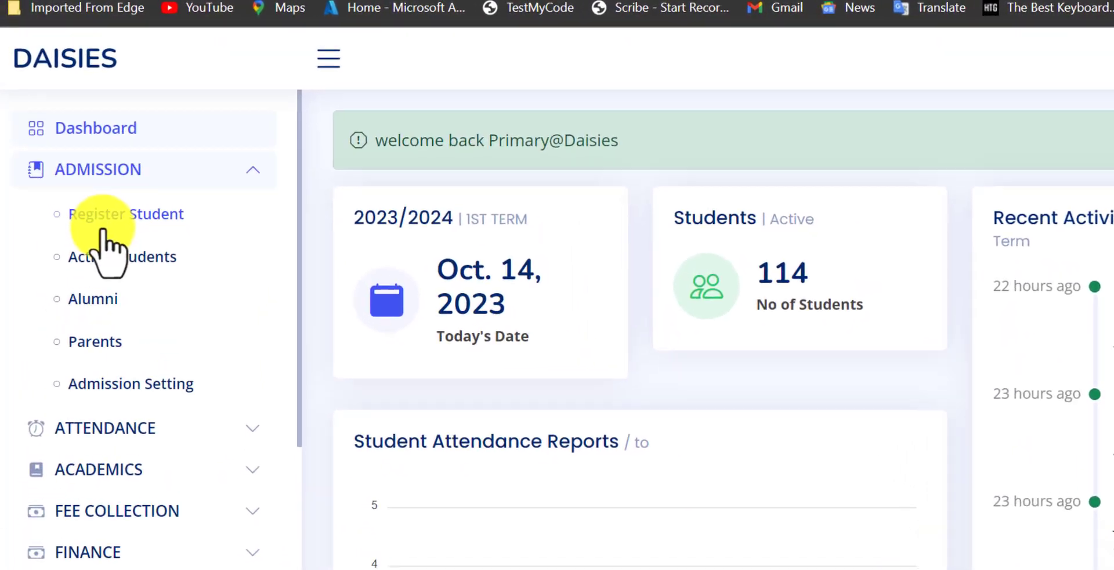
{"action": "left_click", "coordinate": [83, 196]}
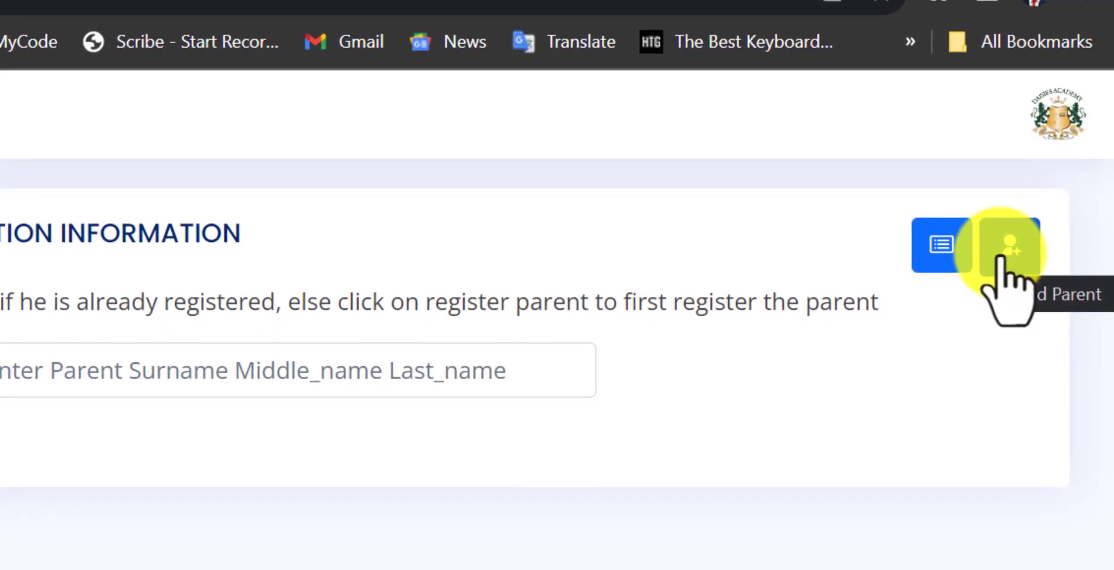
- Add a parent titled MR with surname and last name entered, gender MALE, and save
{"action": "left_click", "coordinate": [1003, 248]}
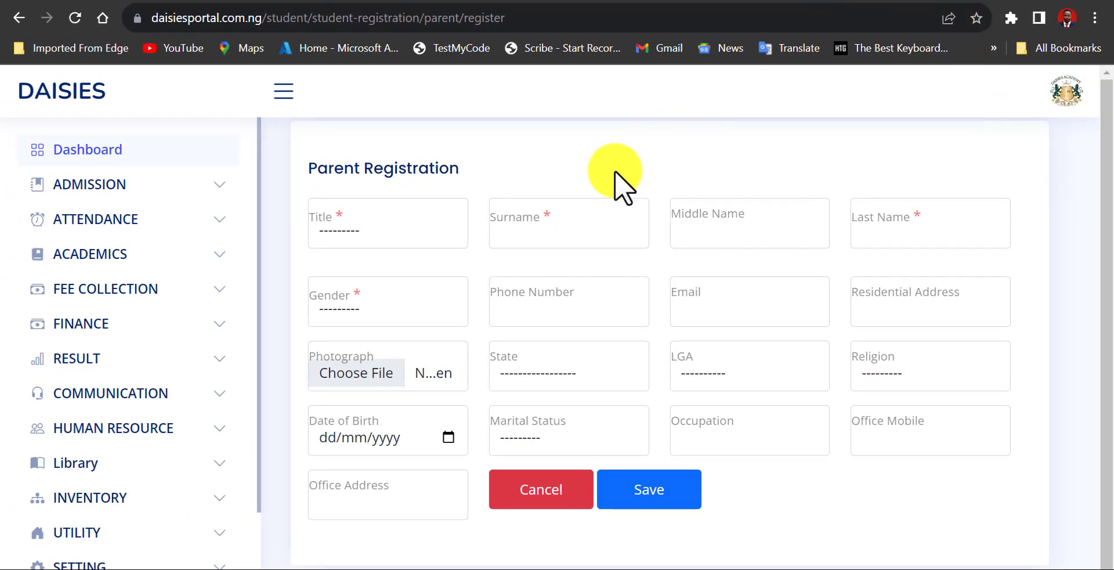
{"action": "left_click", "coordinate": [373, 232]}
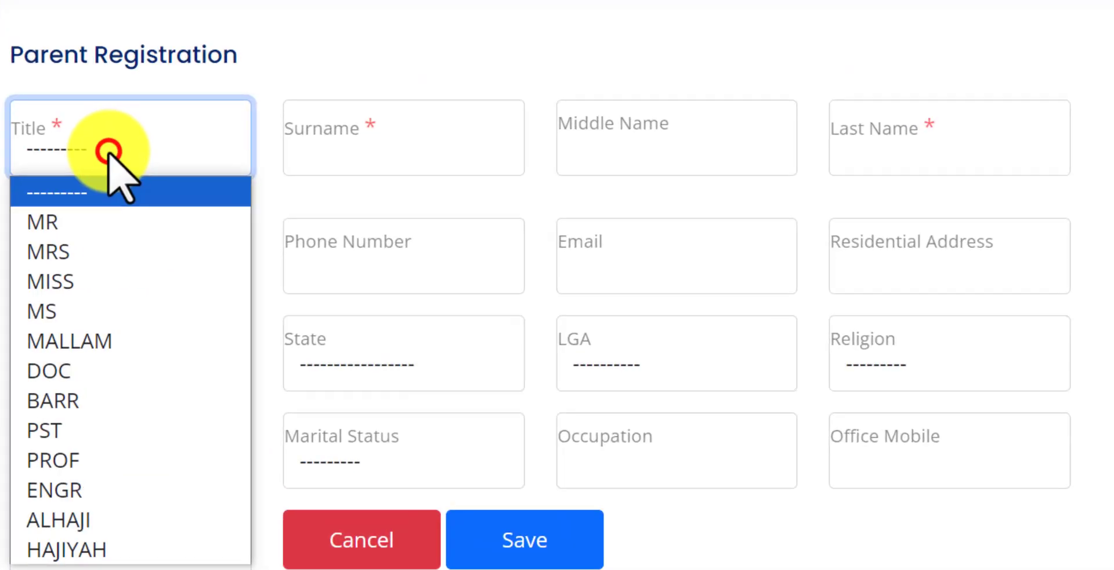
{"action": "left_click", "coordinate": [97, 215]}
{"action": "left_click", "coordinate": [542, 248]}
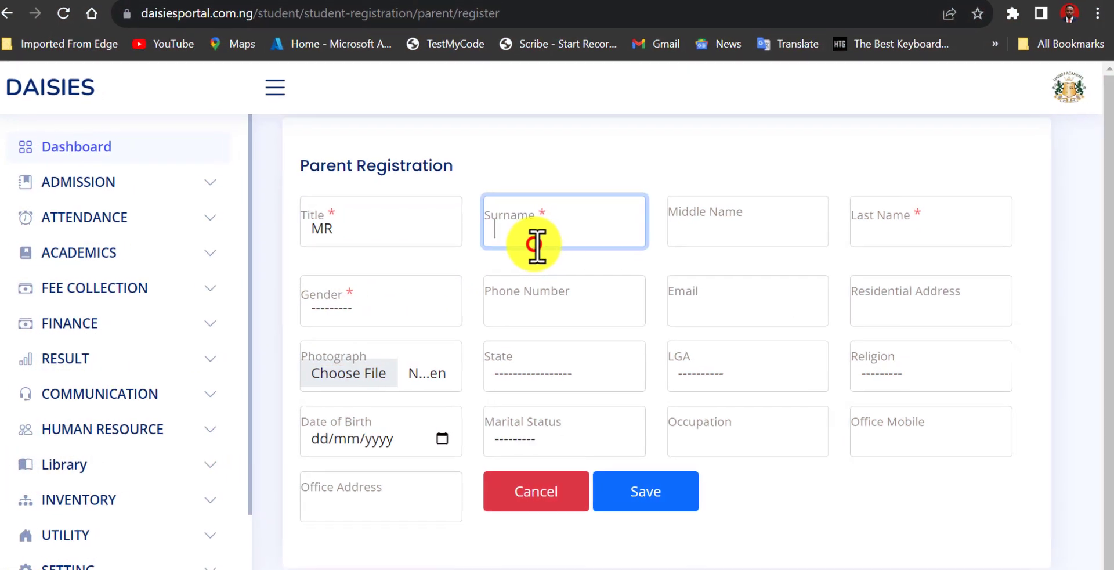
{"action": "type", "text": "Momed"}
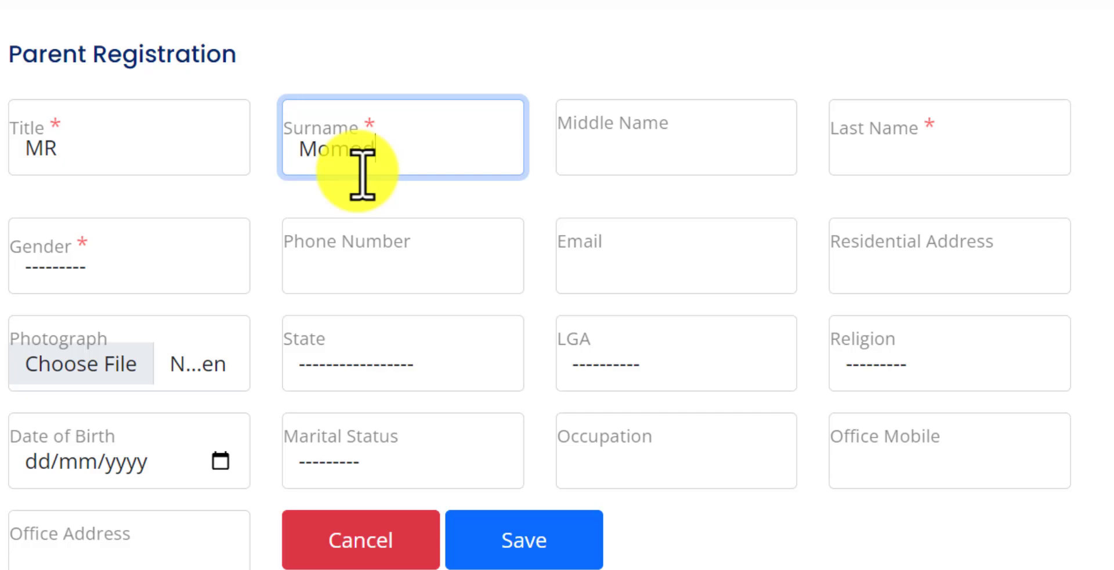
{"action": "key", "text": "Tab"}
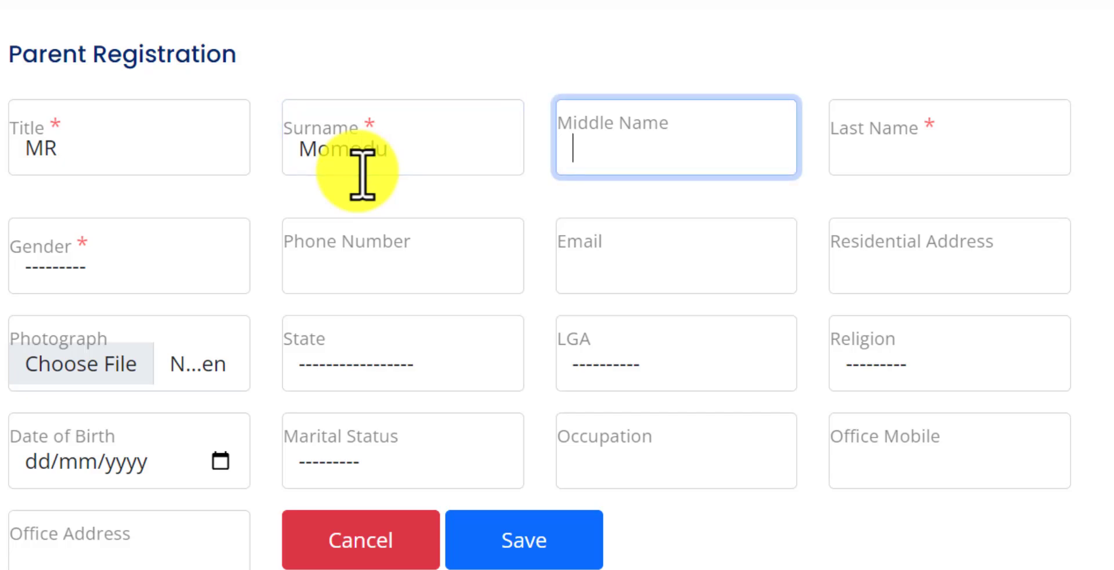
{"action": "key", "text": "Tab"}
{"action": "type", "text": "Yakubu"}
{"action": "left_click", "coordinate": [68, 253]}
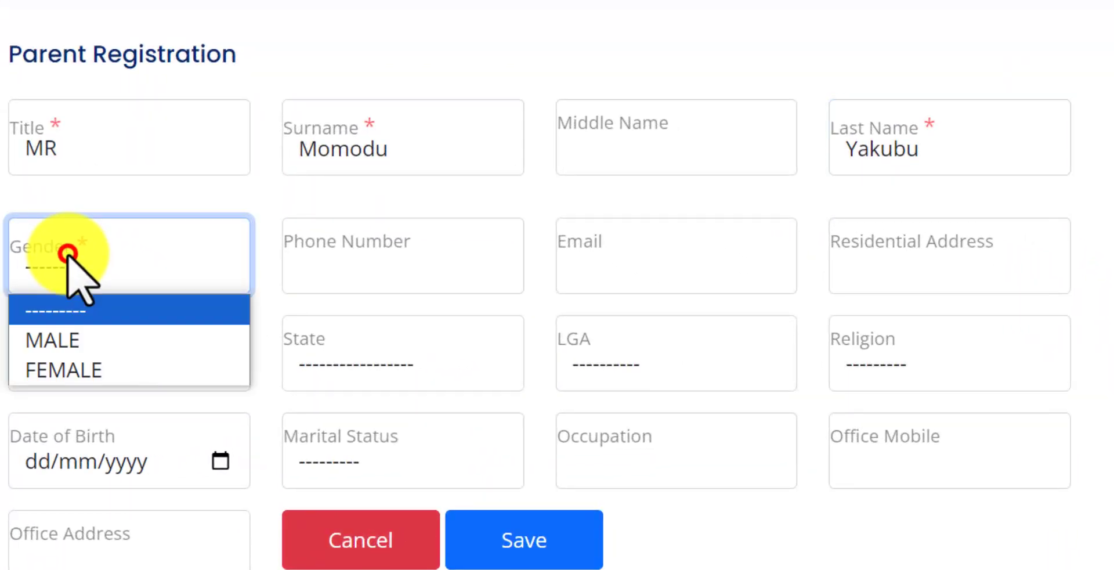
{"action": "left_click", "coordinate": [72, 340]}
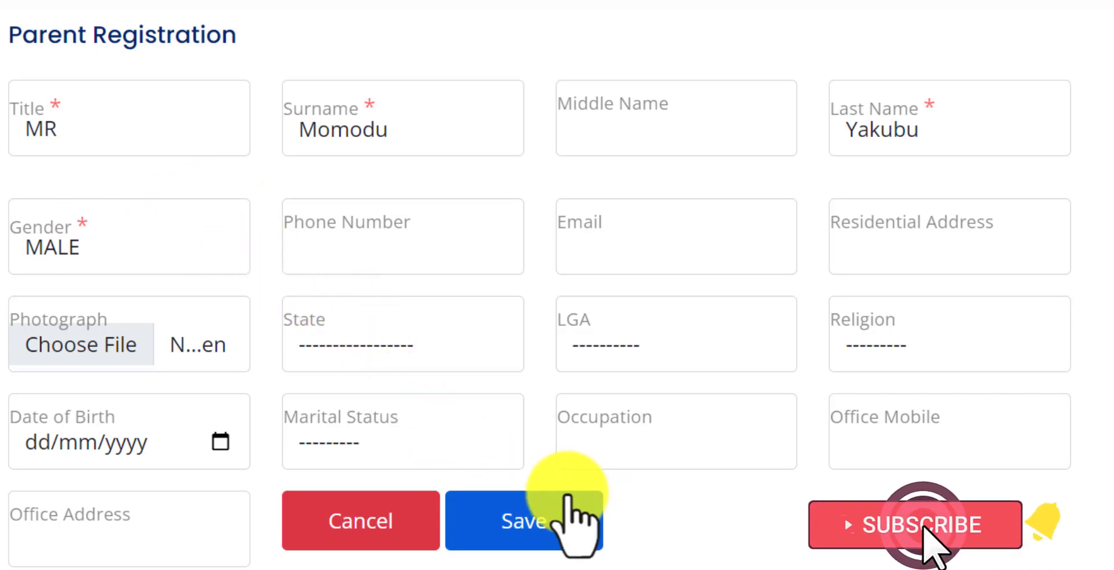
{"action": "left_click", "coordinate": [546, 496]}
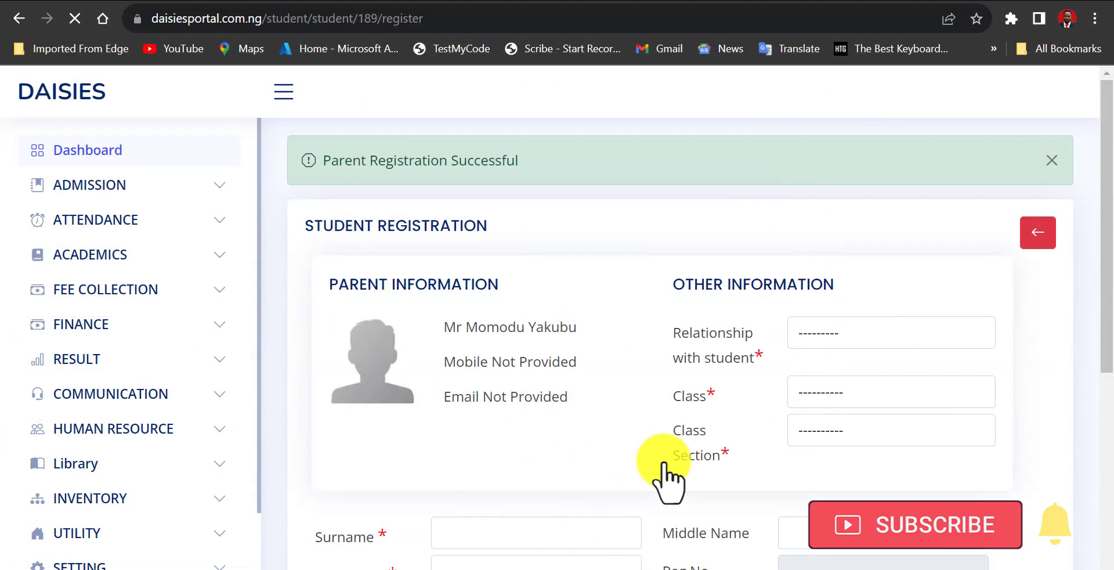
- Mark the parent as FATHER and place the student in class PLAYGROUP, section LOVE
{"action": "scroll", "coordinate": [799, 329], "scroll_direction": "down", "scroll_amount": 1}
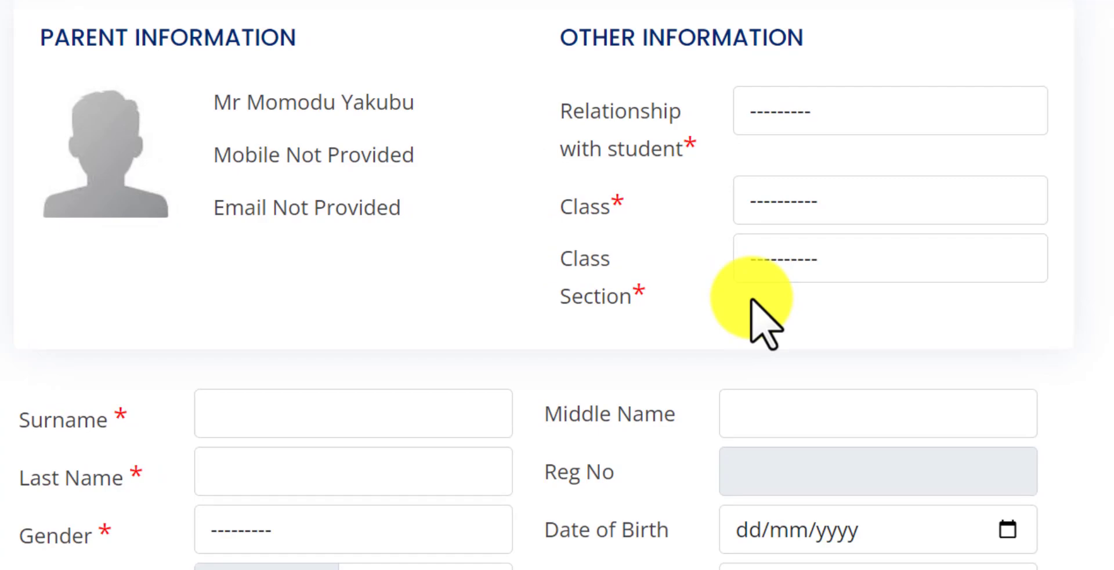
{"action": "left_click", "coordinate": [803, 118]}
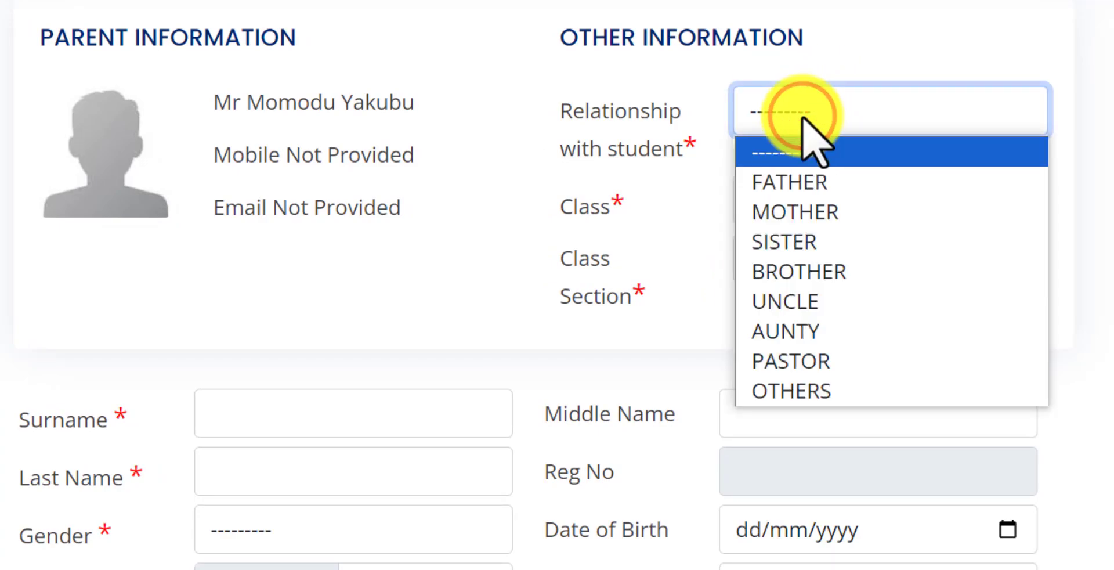
{"action": "left_click", "coordinate": [781, 187]}
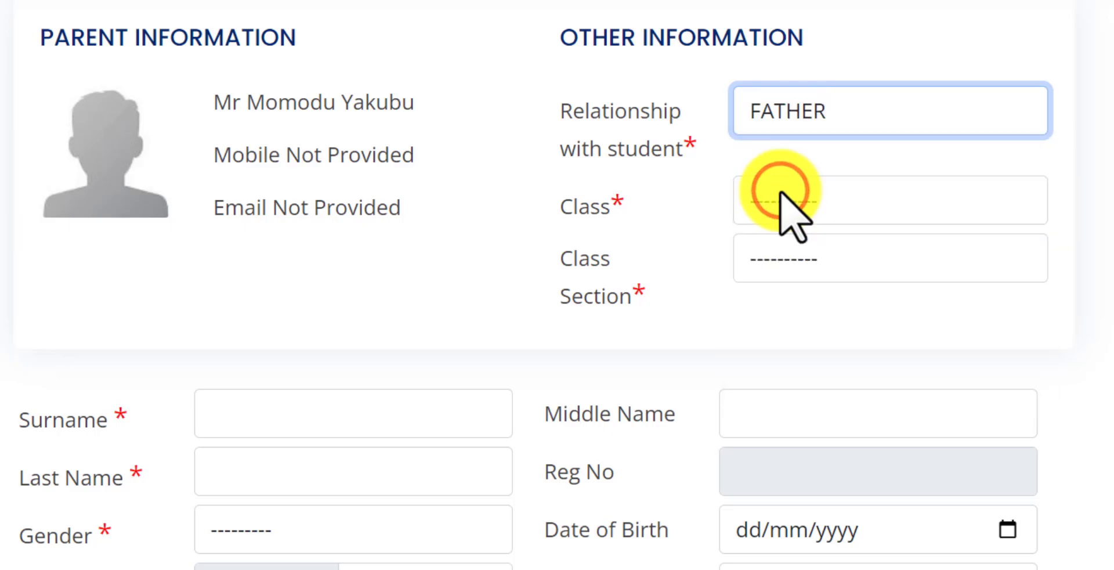
{"action": "left_click", "coordinate": [778, 203]}
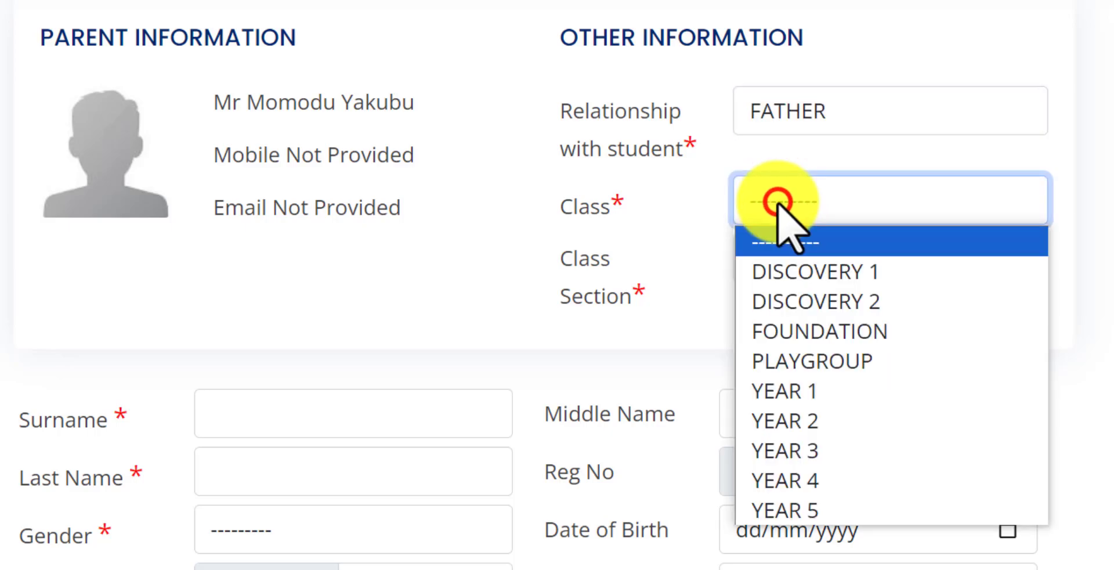
{"action": "left_click", "coordinate": [807, 270]}
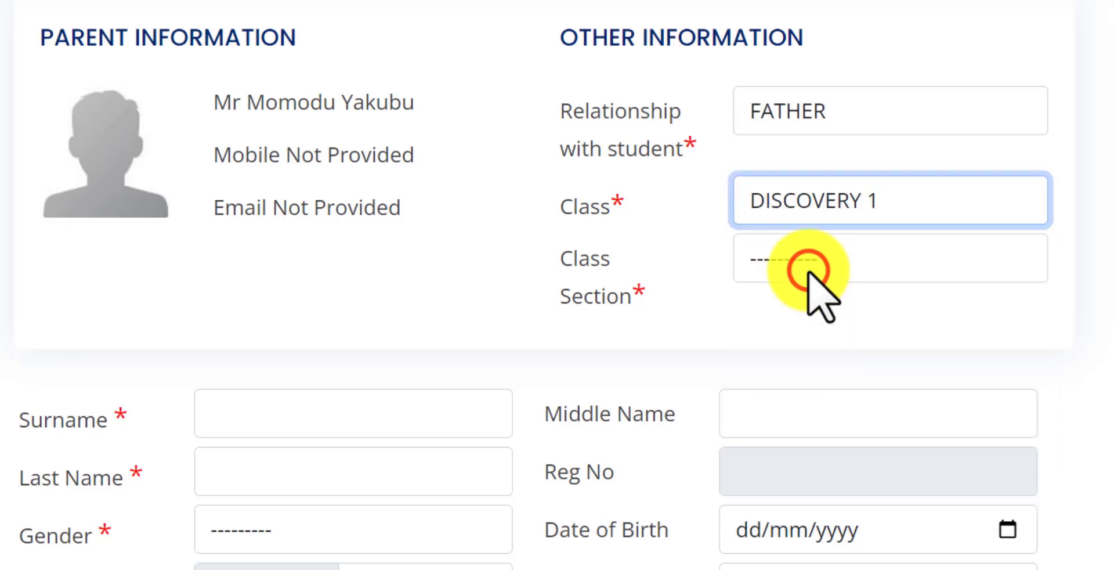
{"action": "left_click", "coordinate": [802, 181]}
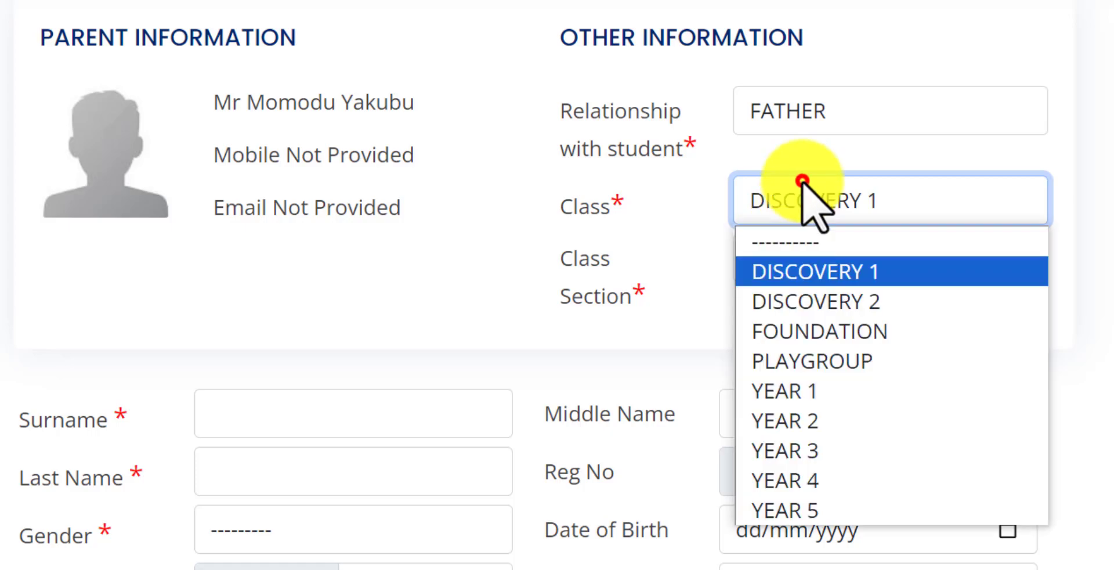
{"action": "left_click", "coordinate": [811, 355]}
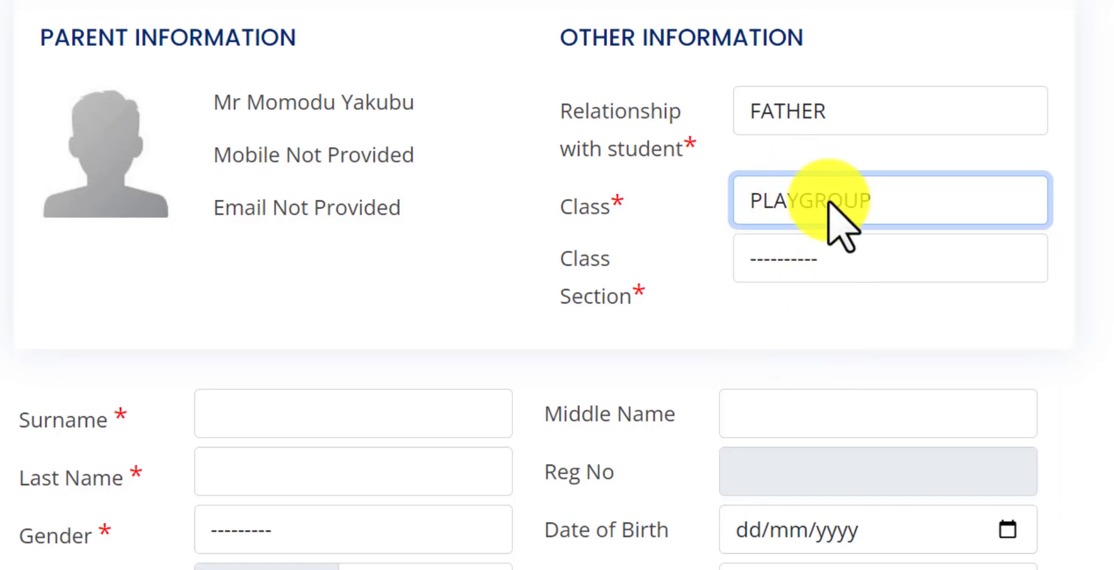
{"action": "left_click", "coordinate": [799, 256]}
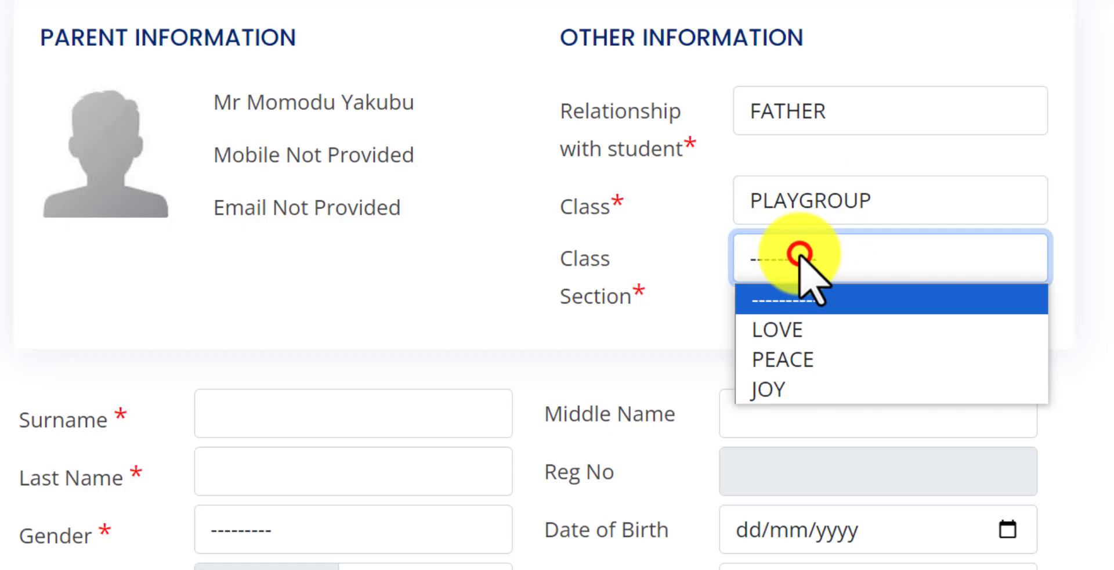
{"action": "left_click", "coordinate": [799, 331]}
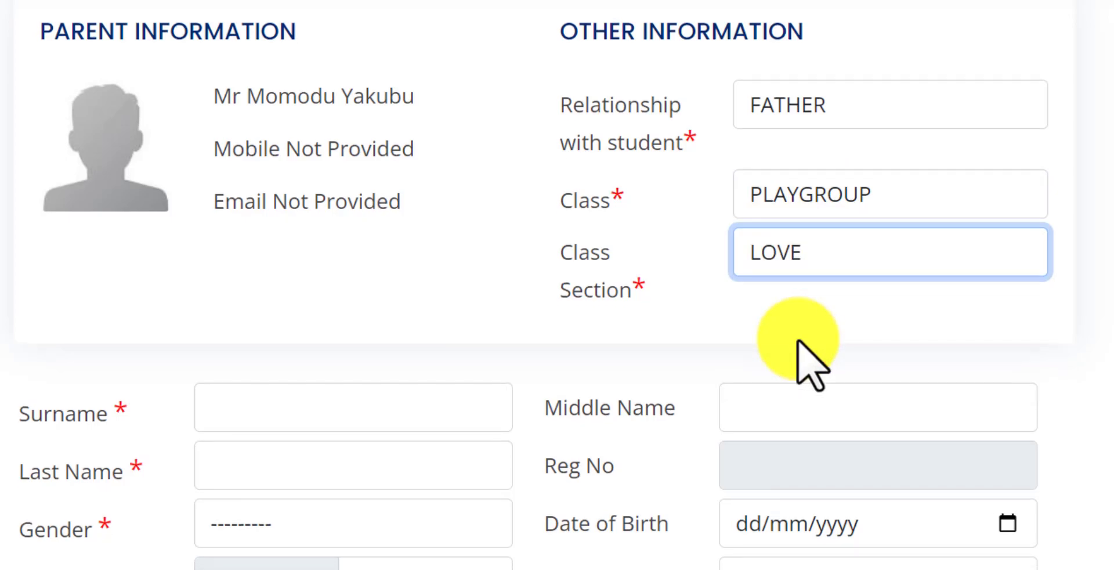
- Enter the student's surname and last name, set gender MALE, and submit the registration
{"action": "scroll", "coordinate": [798, 348], "scroll_direction": "down", "scroll_amount": 5}
{"action": "left_click", "coordinate": [249, 147]}
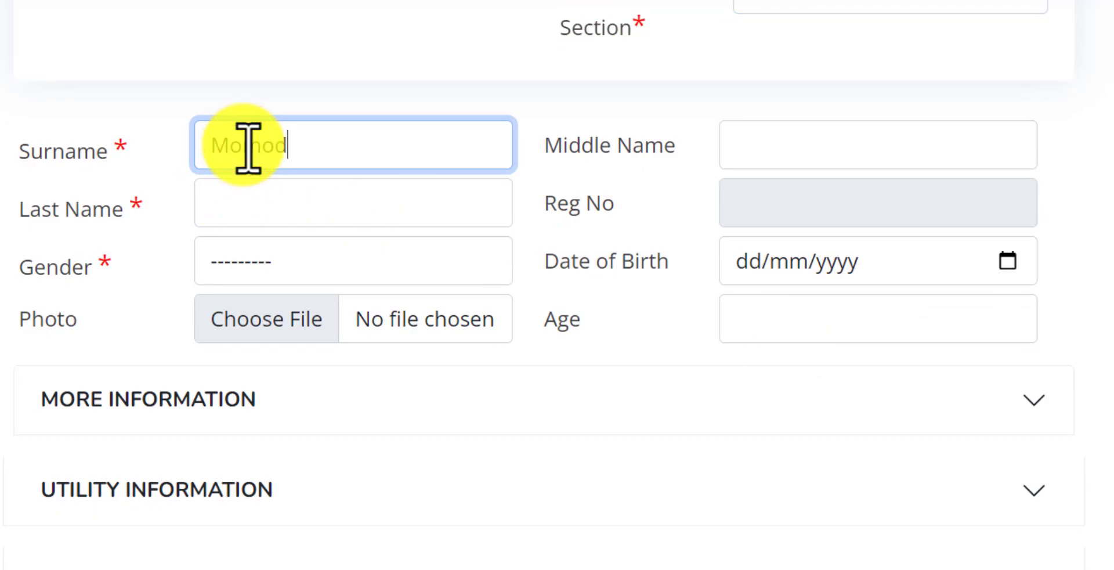
{"action": "key", "text": "Tab"}
{"action": "type", "text": "Yakubu"}
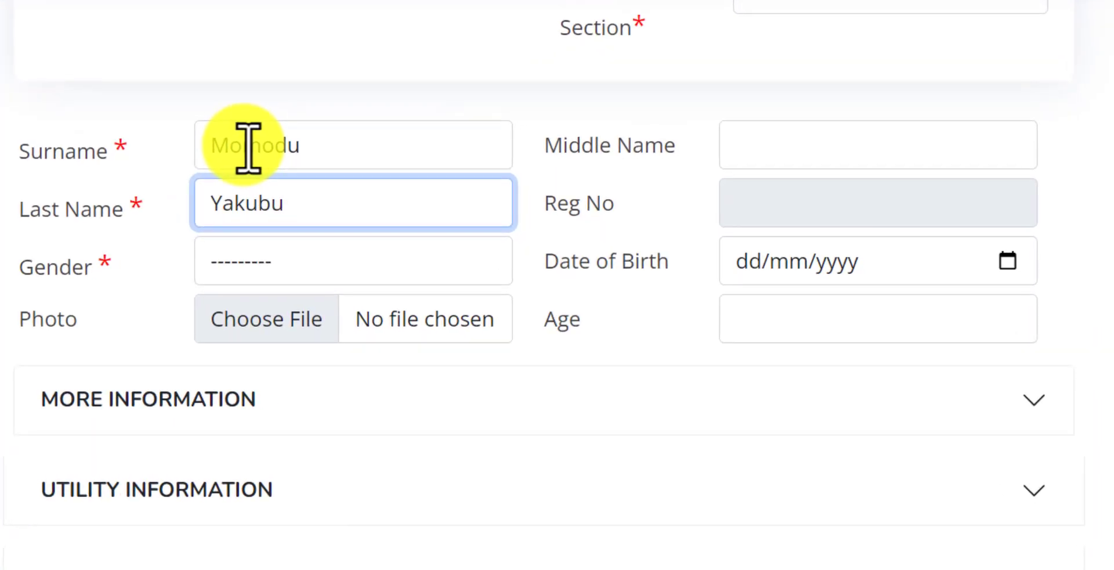
{"action": "left_click", "coordinate": [248, 258]}
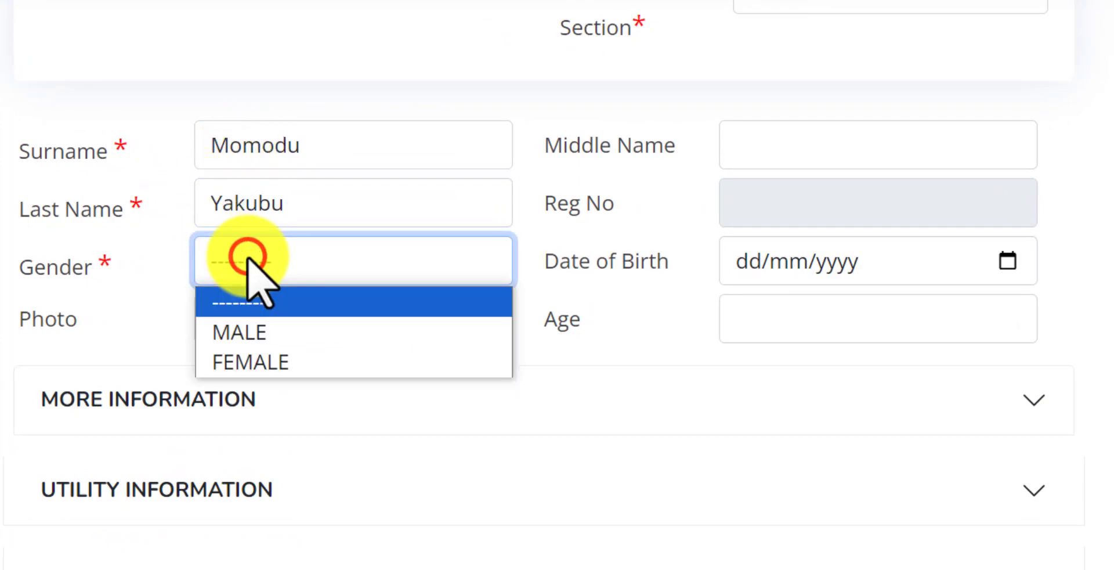
{"action": "left_click", "coordinate": [241, 319]}
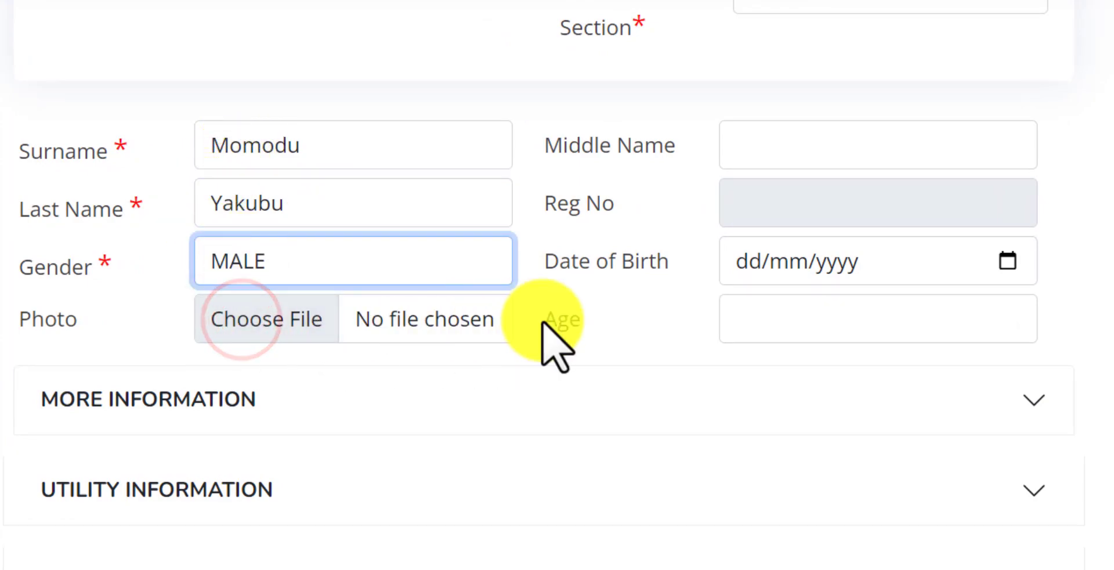
{"action": "scroll", "coordinate": [542, 325], "scroll_direction": "down", "scroll_amount": 2}
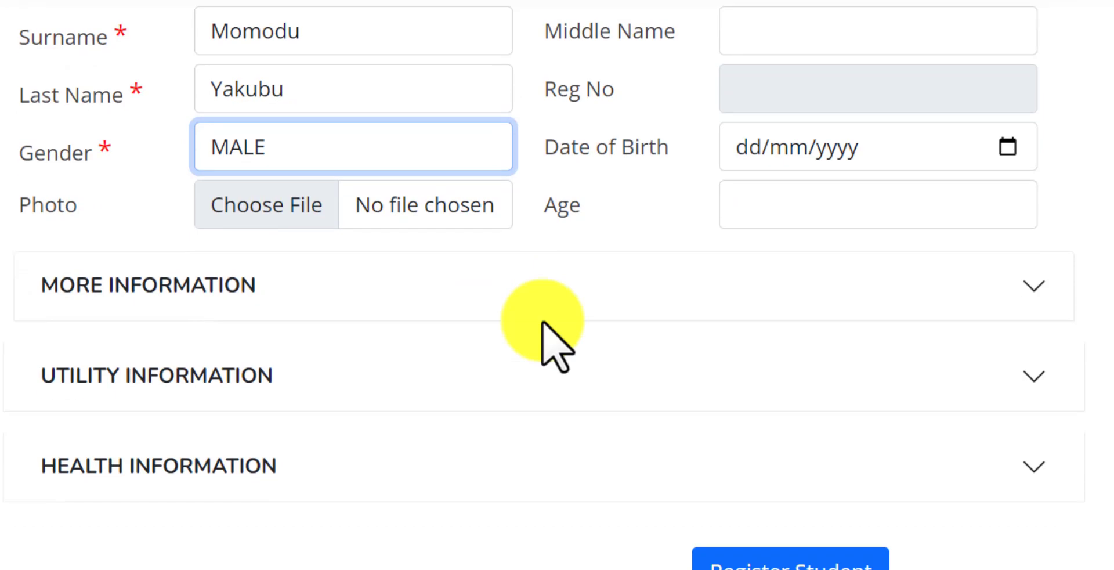
{"action": "left_click", "coordinate": [818, 560]}
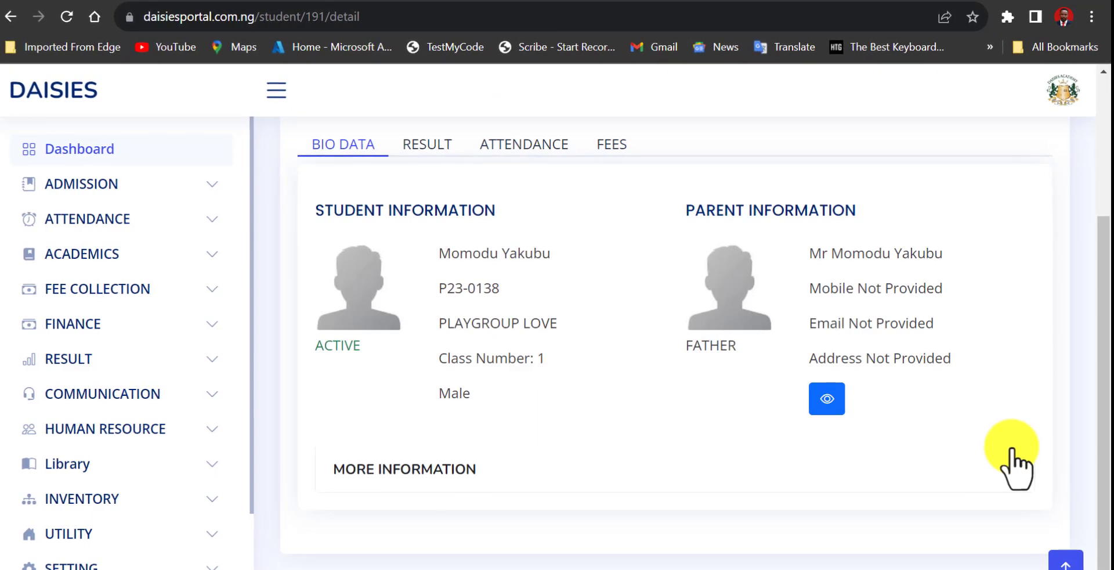
- Open the student's father record, delete it, and confirm with Proceed
{"action": "left_click", "coordinate": [826, 399]}
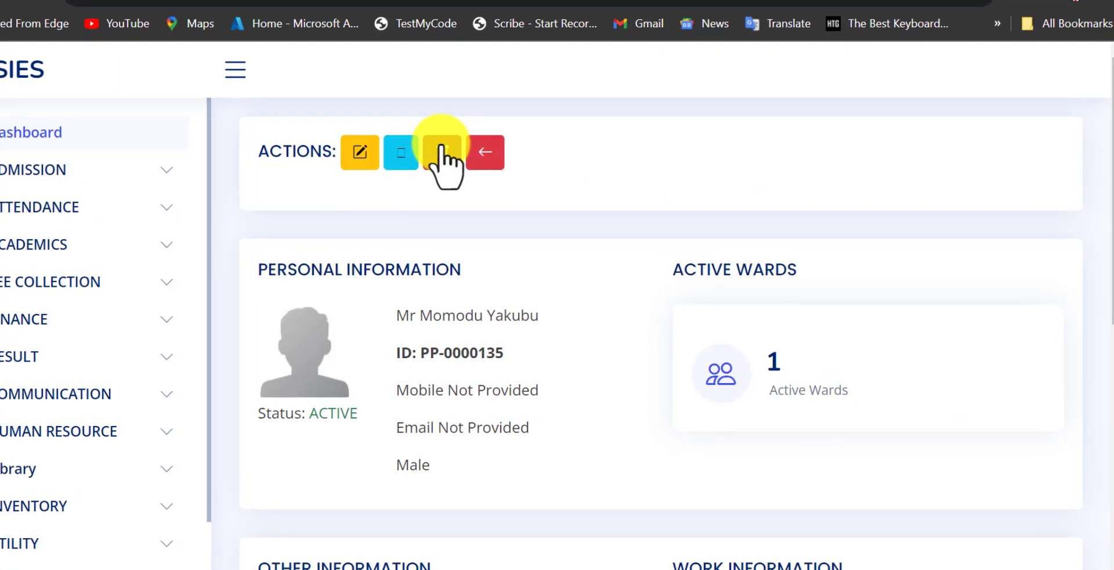
{"action": "left_click", "coordinate": [436, 149]}
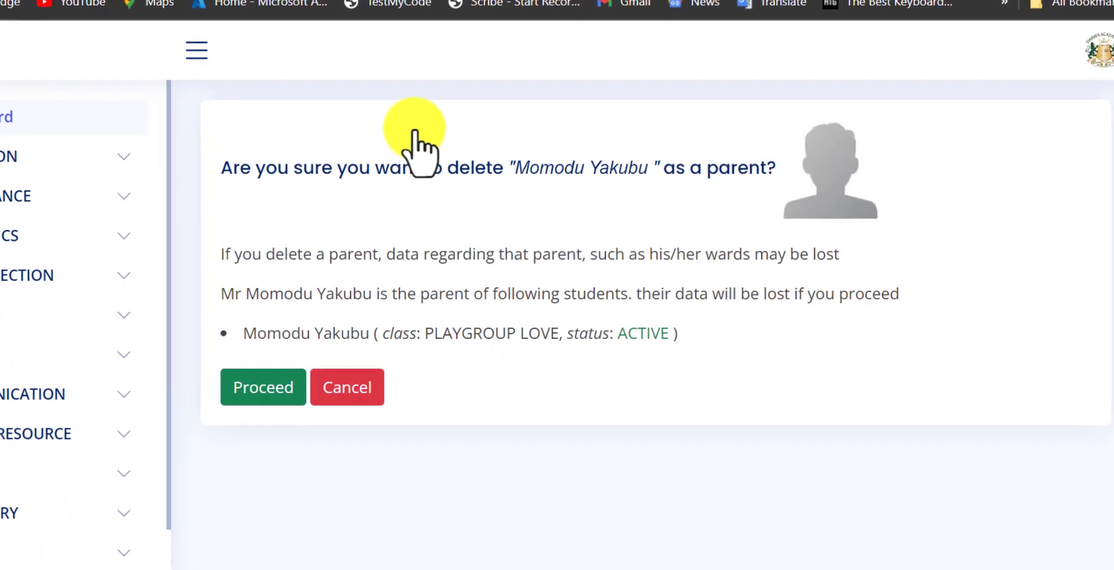
{"action": "left_click", "coordinate": [250, 390]}
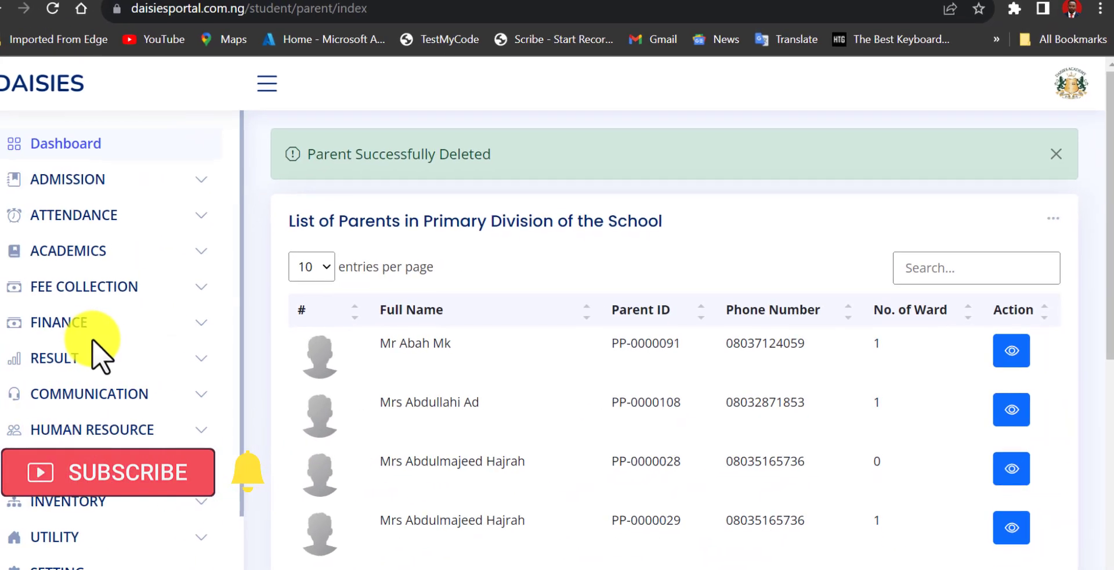
- Load the Result Upload sheet for YEAR 5, section JOY, subject ENGLISH LANGUAGE
{"action": "scroll", "coordinate": [113, 339], "scroll_direction": "down", "scroll_amount": 1}
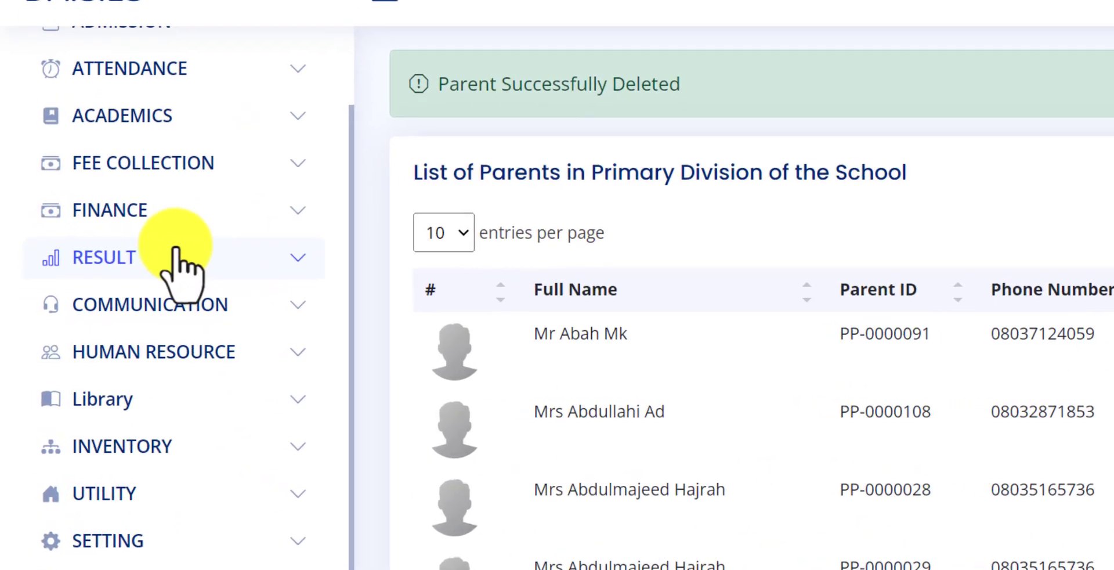
{"action": "left_click", "coordinate": [176, 247]}
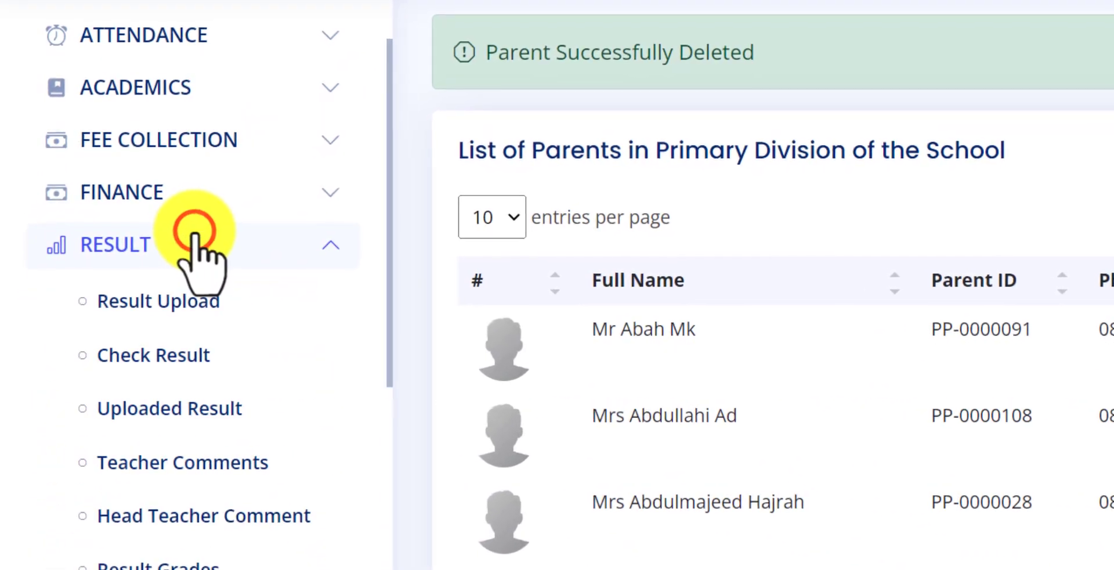
{"action": "left_click", "coordinate": [161, 301]}
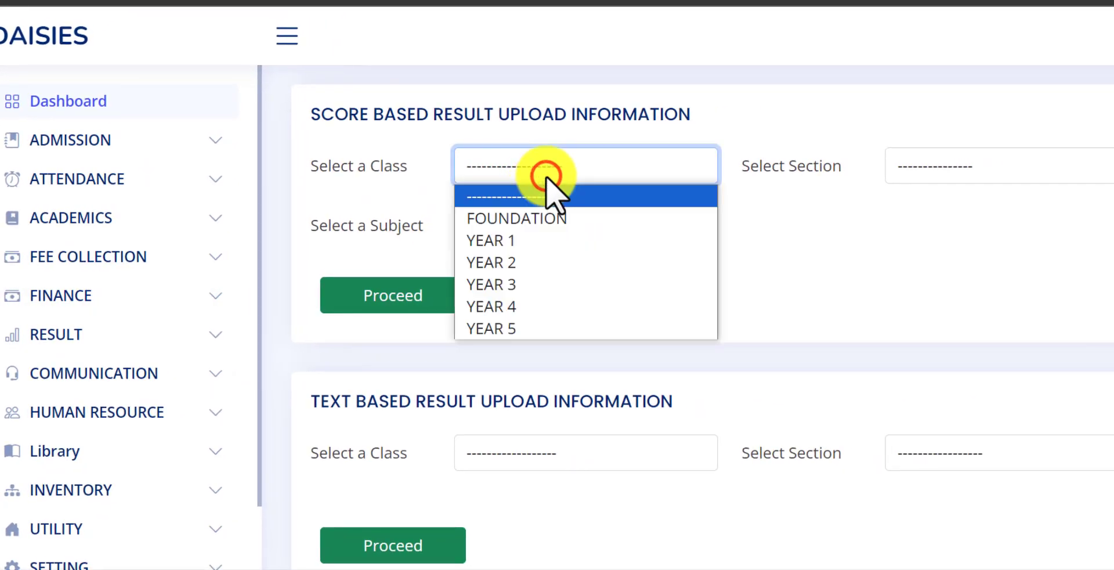
{"action": "left_click", "coordinate": [538, 323]}
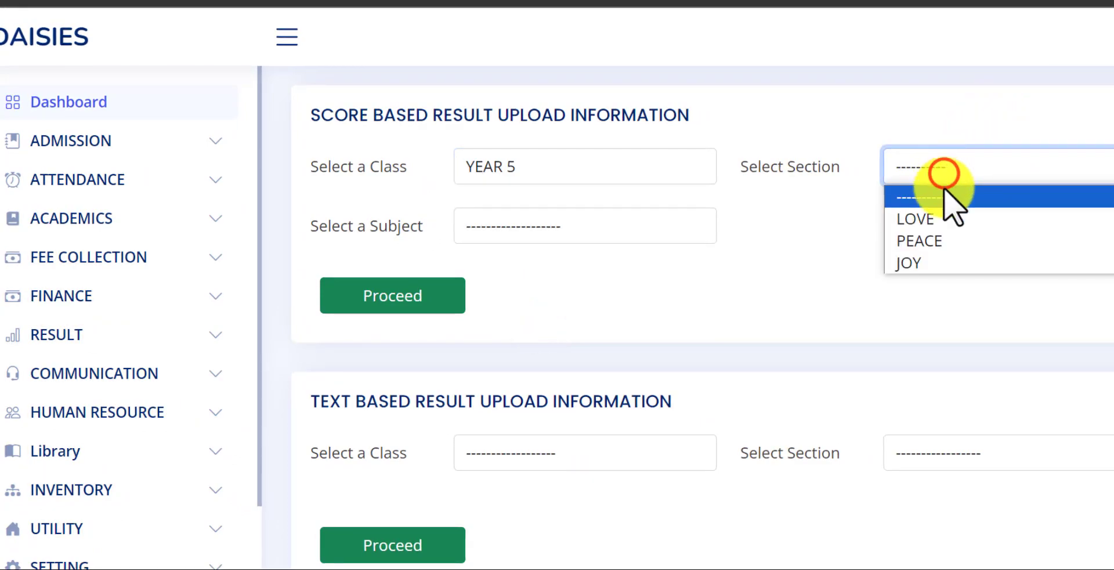
{"action": "left_click", "coordinate": [925, 261]}
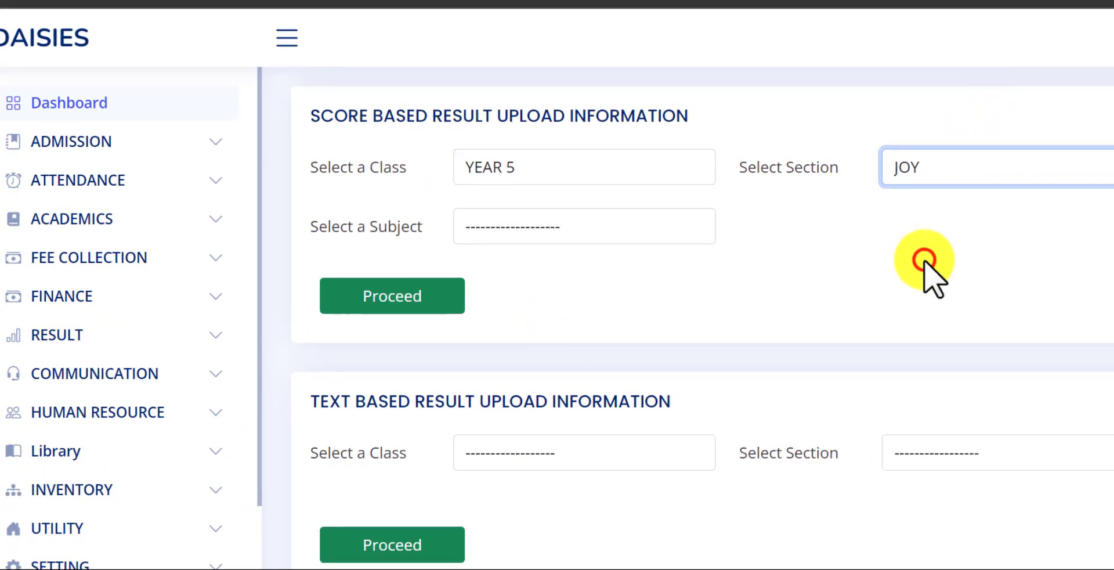
{"action": "left_click", "coordinate": [588, 236]}
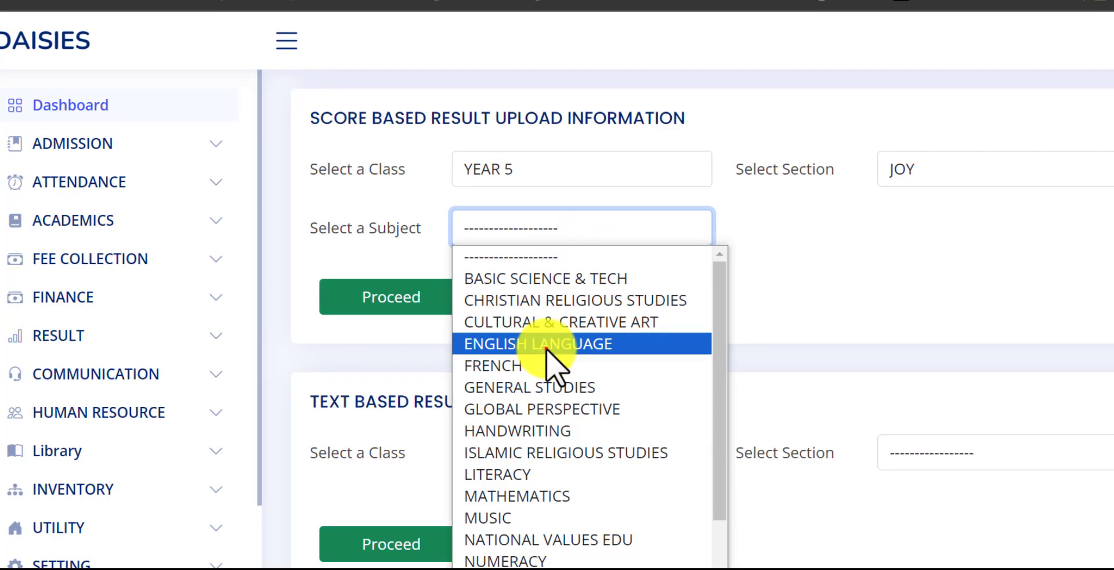
{"action": "left_click", "coordinate": [554, 366]}
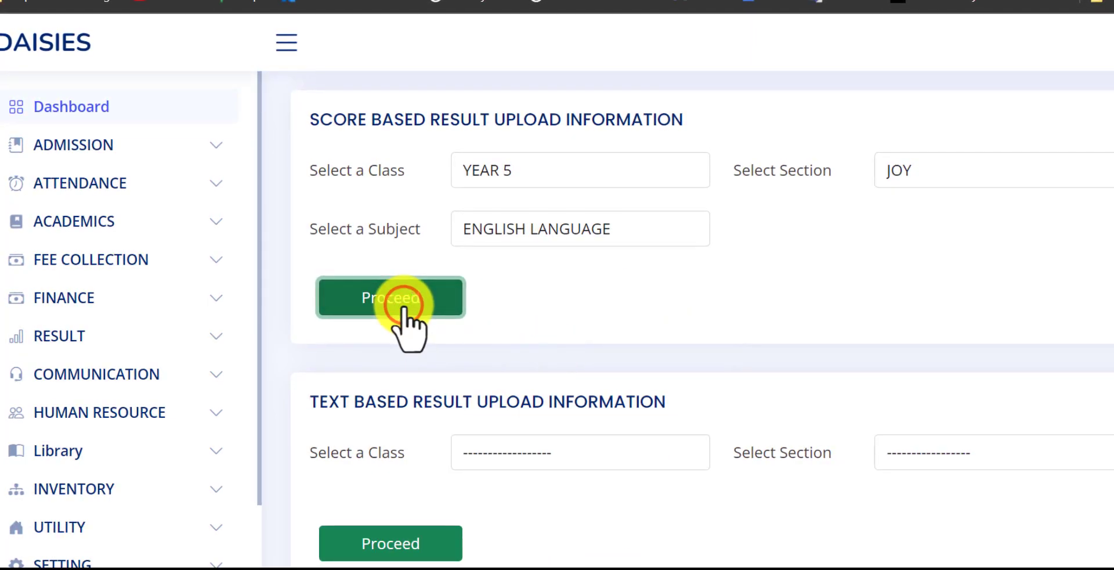
{"action": "left_click", "coordinate": [404, 301]}
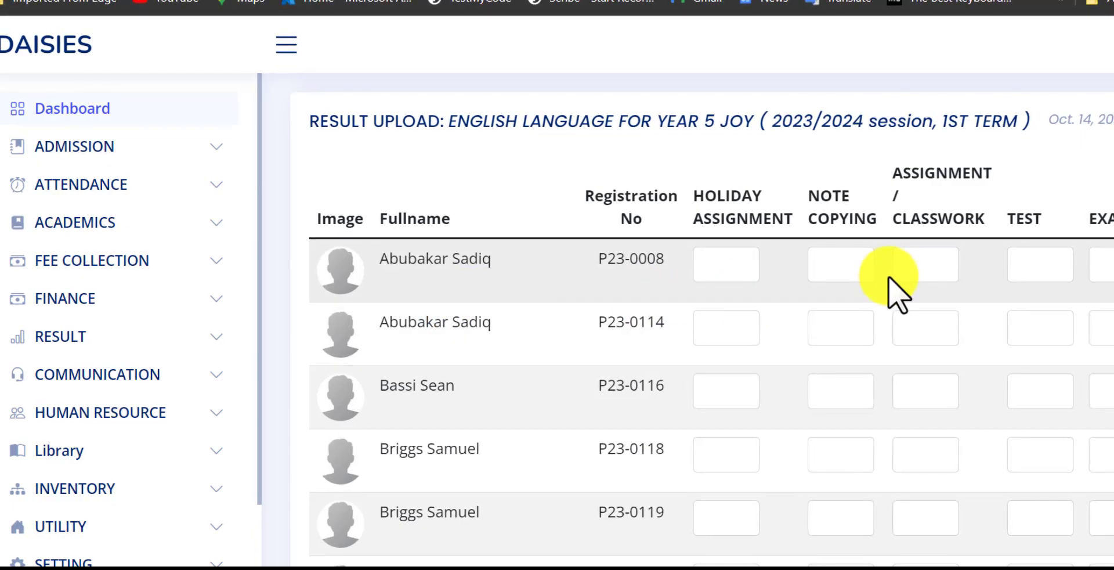
- Enter the first student's scores: holiday assignment 2, note copying 3, classwork 5, test 10
{"action": "scroll", "coordinate": [754, 371], "scroll_direction": "down", "scroll_amount": 4}
{"action": "scroll", "coordinate": [754, 371], "scroll_direction": "down", "scroll_amount": 4}
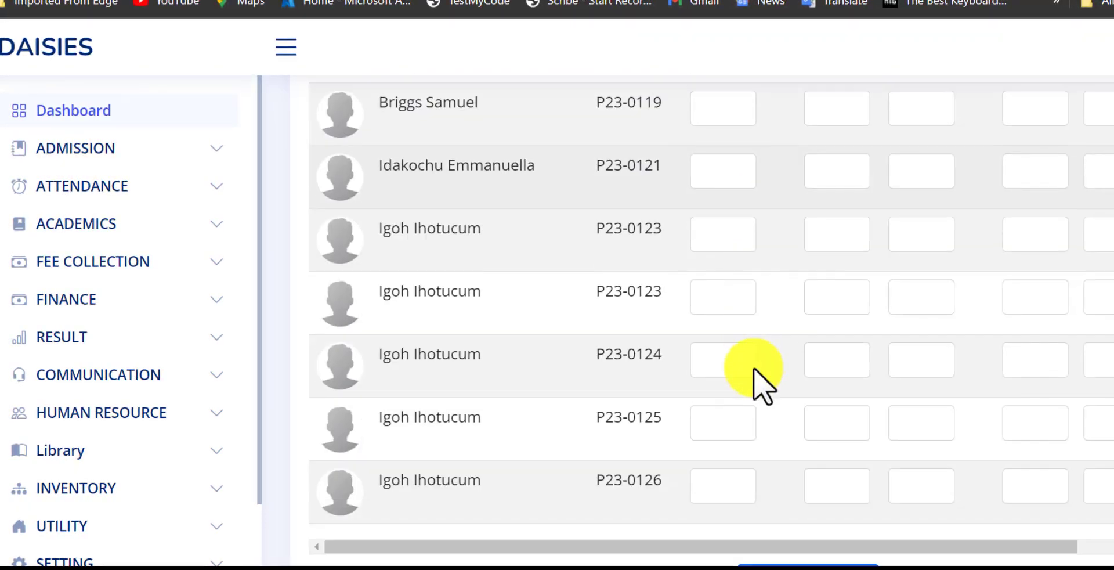
{"action": "scroll", "coordinate": [752, 365], "scroll_direction": "up", "scroll_amount": 7}
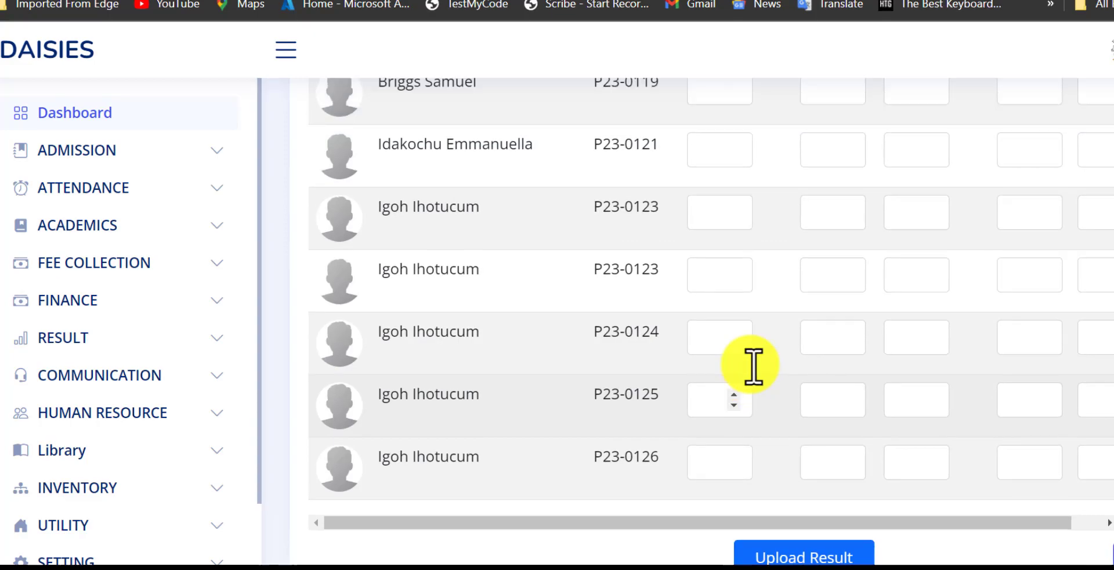
{"action": "scroll", "coordinate": [751, 365], "scroll_direction": "up", "scroll_amount": 1}
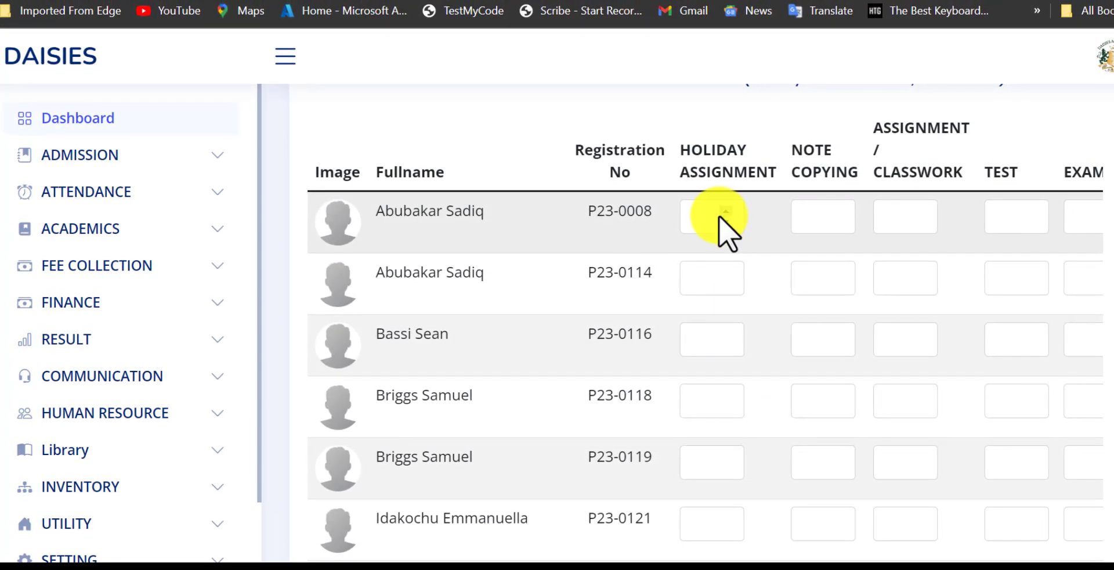
{"action": "left_click", "coordinate": [721, 213]}
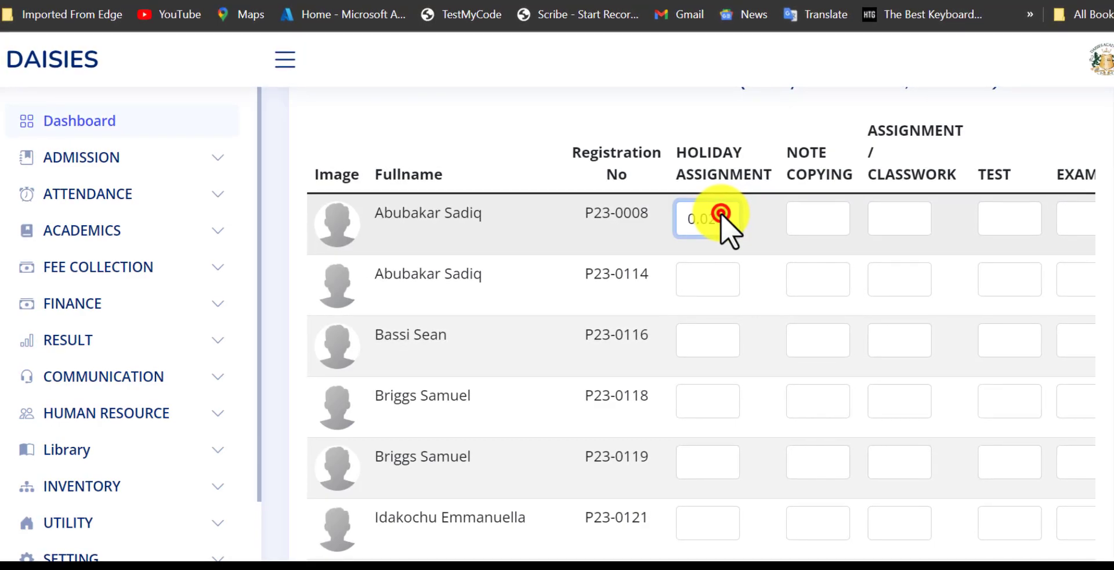
{"action": "double_click", "coordinate": [693, 218]}
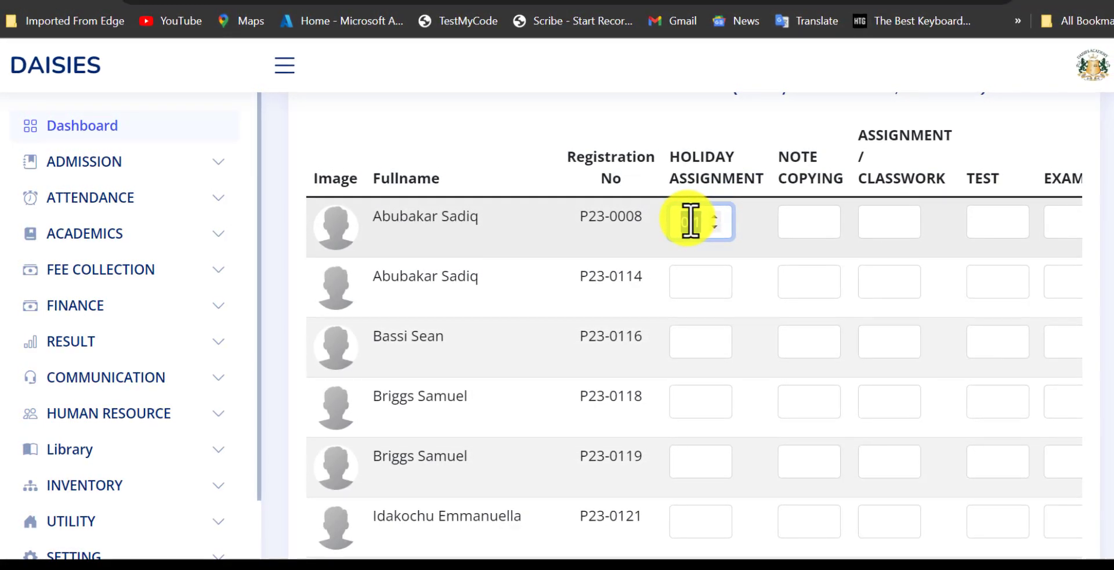
{"action": "type", "text": "2"}
{"action": "key", "text": "Tab"}
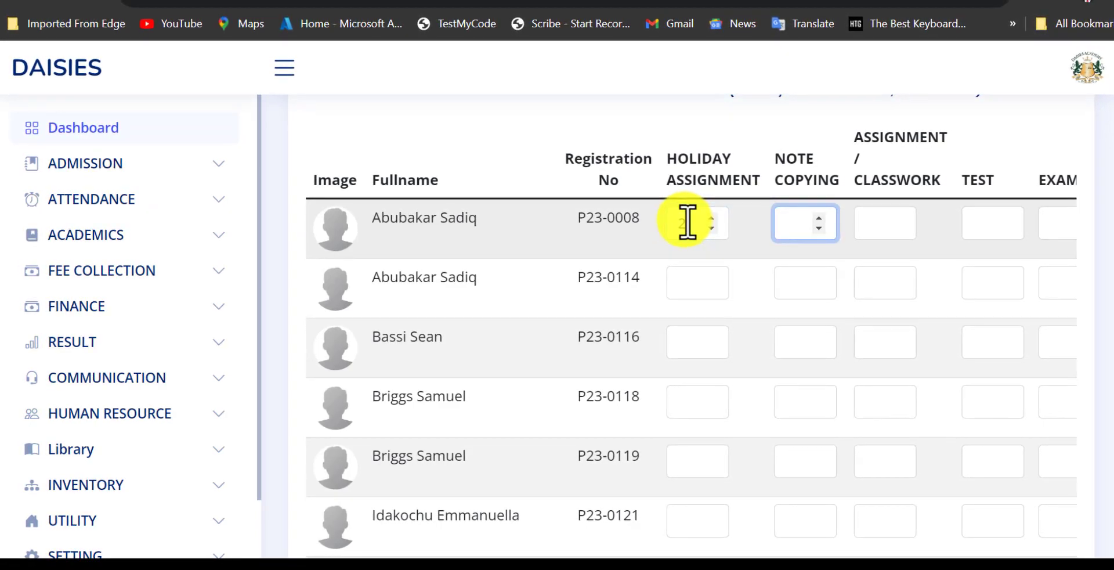
{"action": "type", "text": "3"}
{"action": "key", "text": "Tab"}
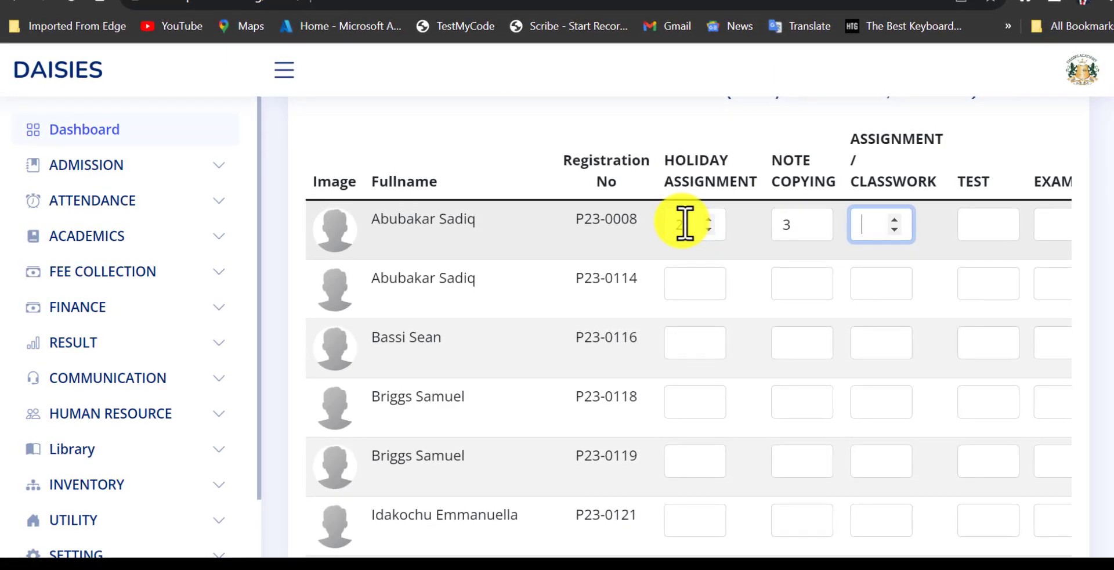
{"action": "type", "text": "5"}
{"action": "key", "text": "Tab"}
{"action": "type", "text": "10"}
{"action": "key", "text": "Tab"}
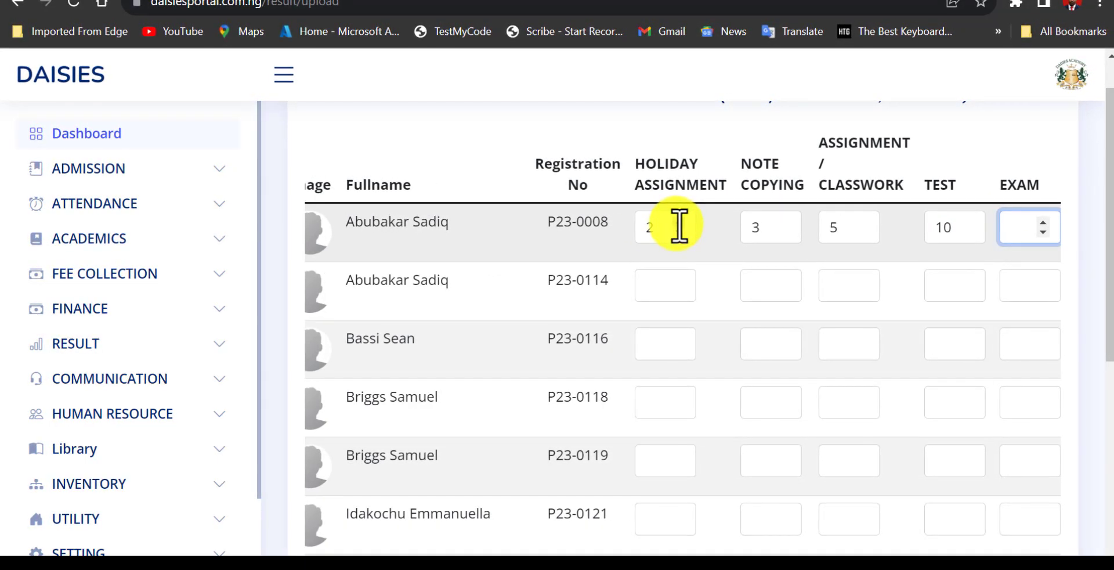
{"action": "scroll", "coordinate": [618, 301], "scroll_direction": "down", "scroll_amount": 7}
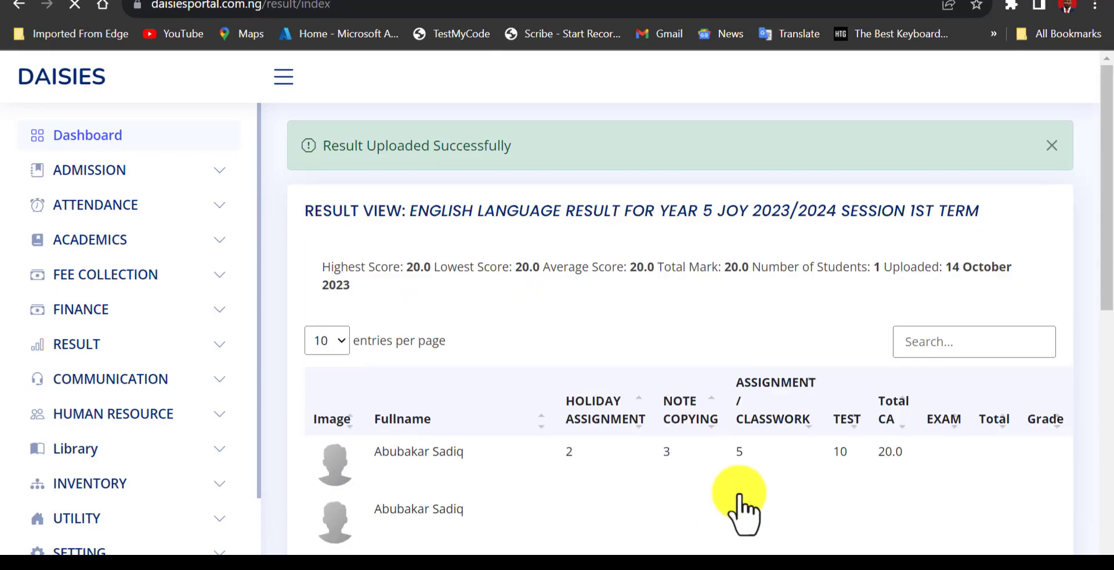
- Scroll the Year 5 Joy result view to check the first student's 20.0 total CA
{"action": "scroll", "coordinate": [743, 505], "scroll_direction": "down", "scroll_amount": 3}
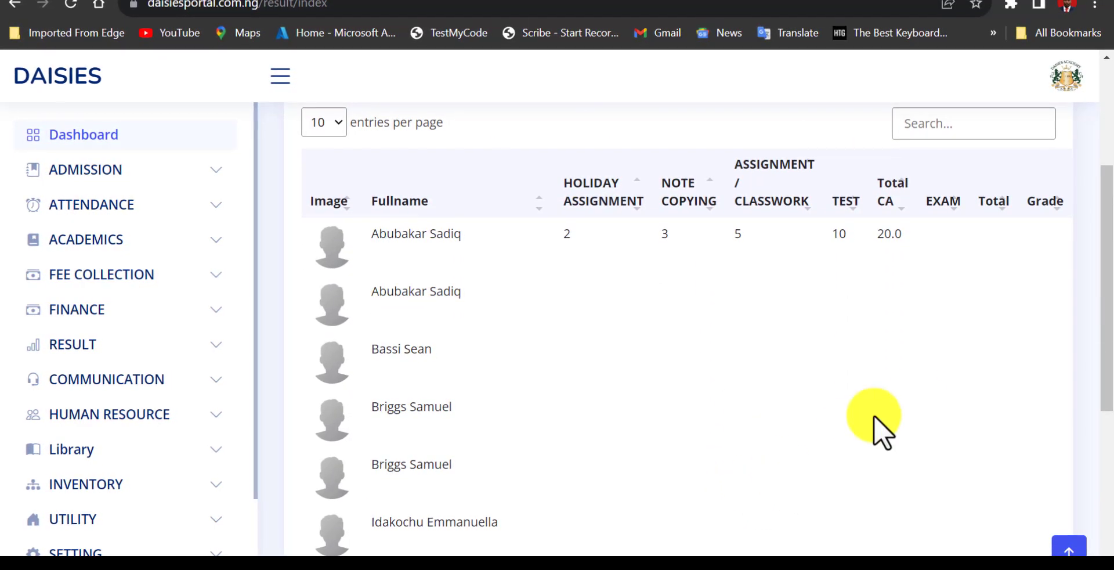